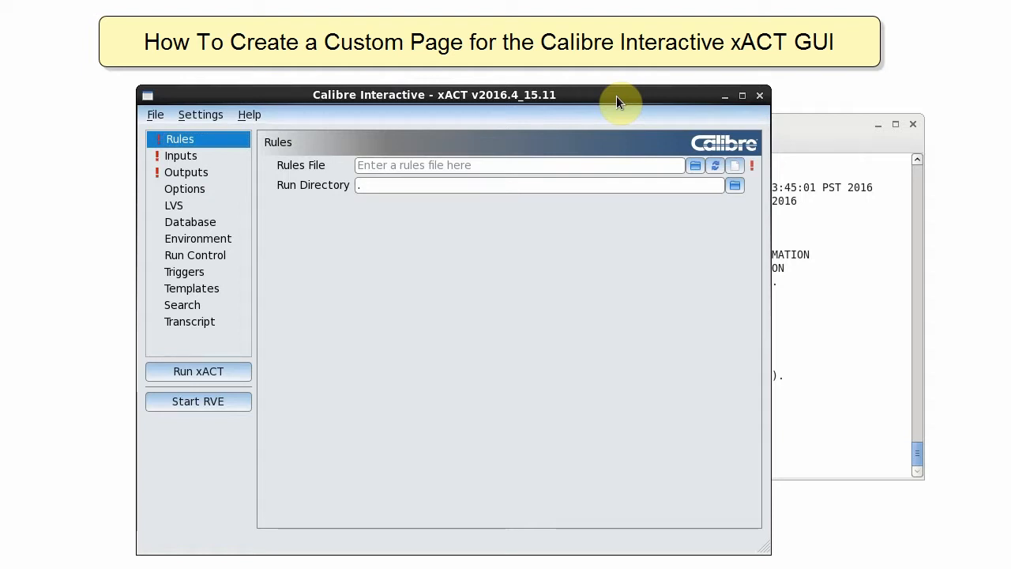
Show the Options page listing the PEX runset extraction and reduction settings.
{"action": "left_click", "coordinate": [196, 191]}
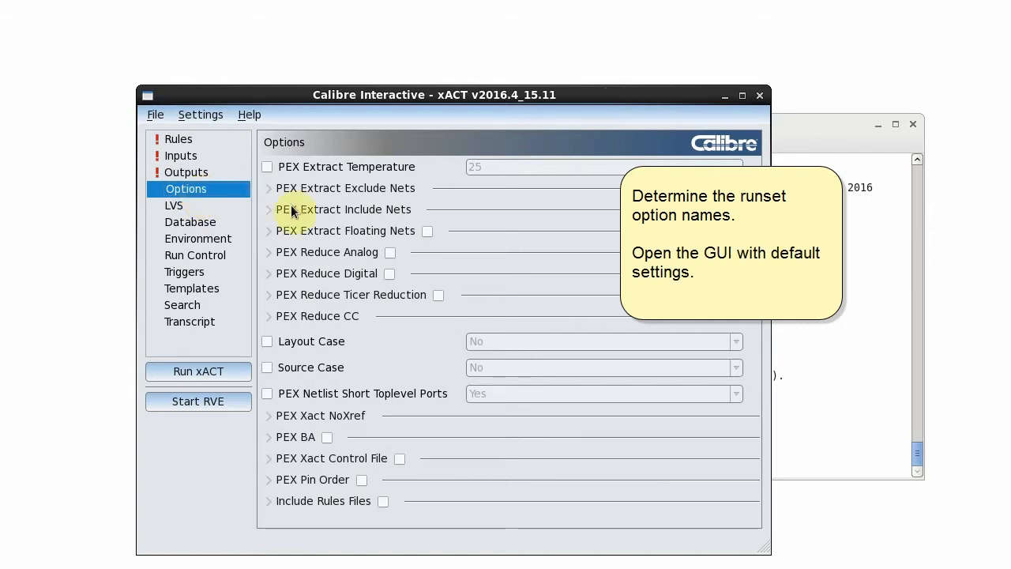
Enable PEX Reduce Analog, Digital, Ticer Reduction and the CC Absolute Threshold setting.
{"action": "left_click", "coordinate": [390, 253]}
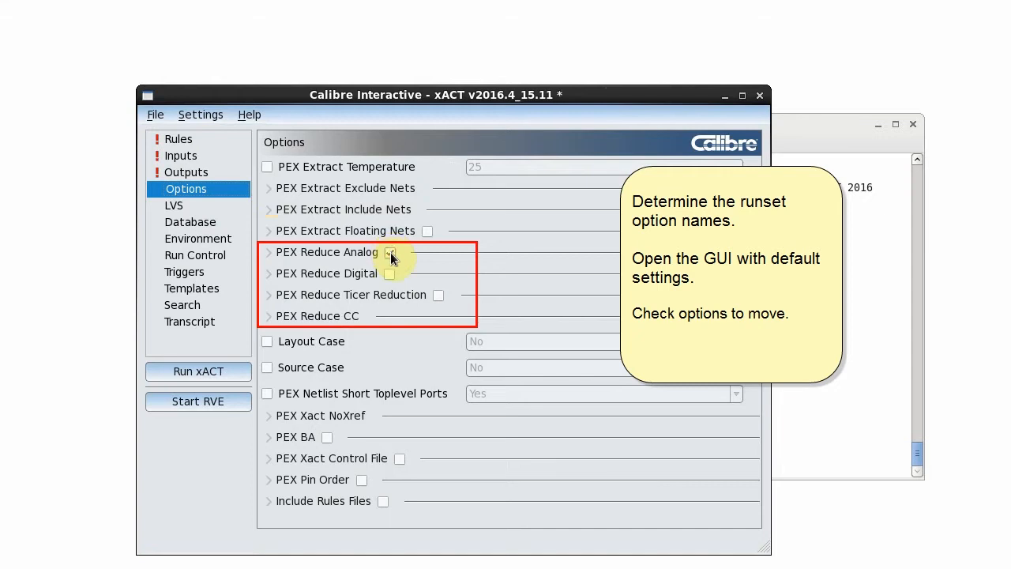
{"action": "left_click", "coordinate": [388, 273]}
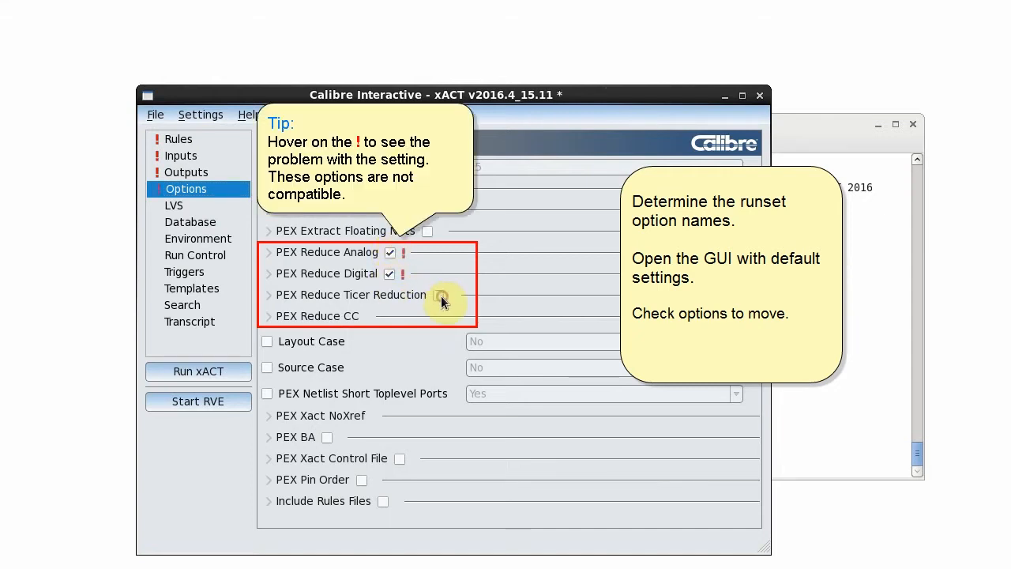
{"action": "left_click", "coordinate": [438, 294]}
{"action": "left_click", "coordinate": [269, 316]}
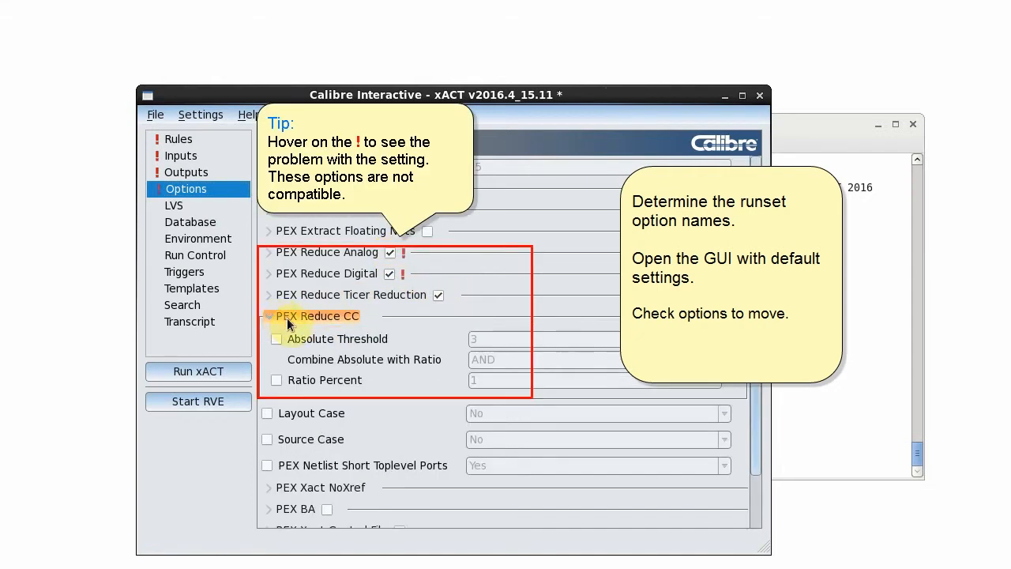
{"action": "left_click", "coordinate": [275, 339]}
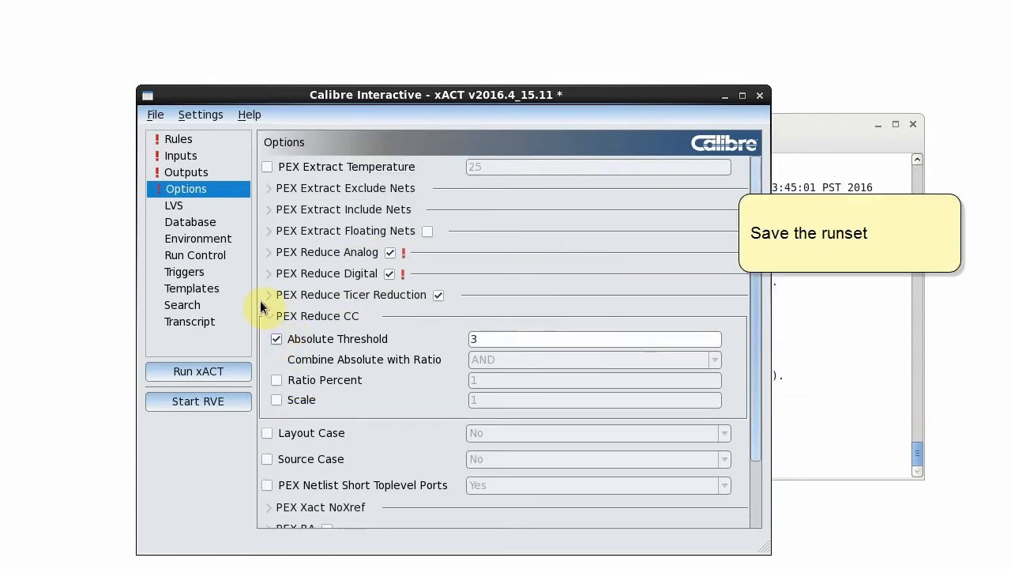
Save the current runset to a file named runset_reduce.
{"action": "left_click", "coordinate": [157, 120]}
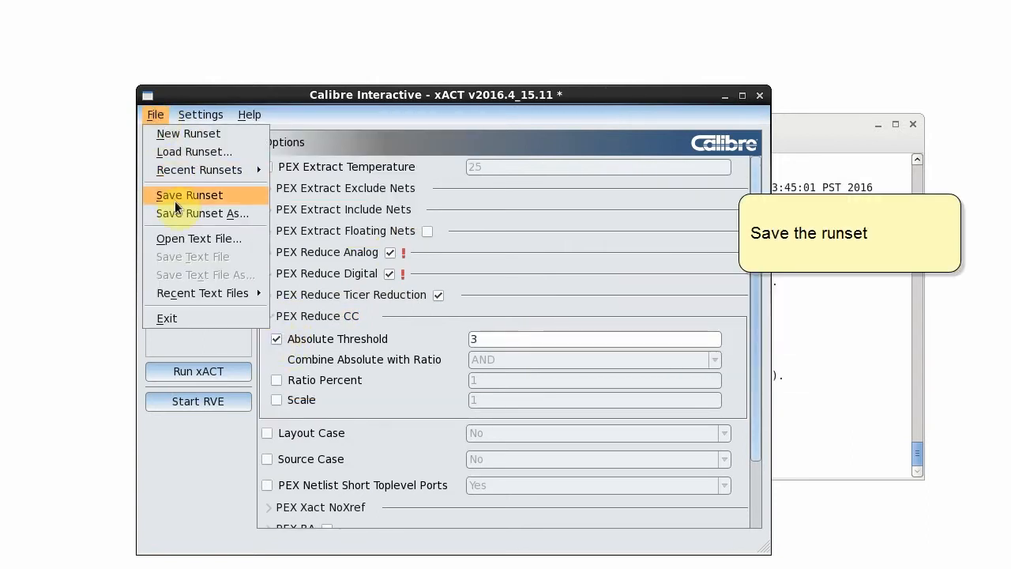
{"action": "left_click", "coordinate": [159, 195]}
{"action": "type", "text": "runset_reduce"}
{"action": "key", "text": "Return"}
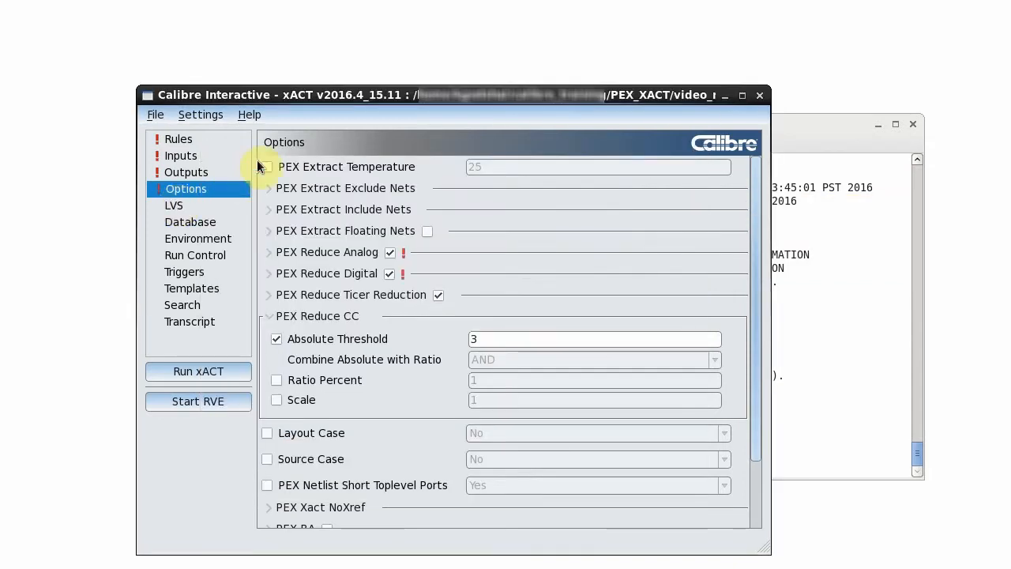
Close xACT, view runset_reduce in gedit showing the four reduce options set true, then close it.
{"action": "left_click", "coordinate": [760, 96]}
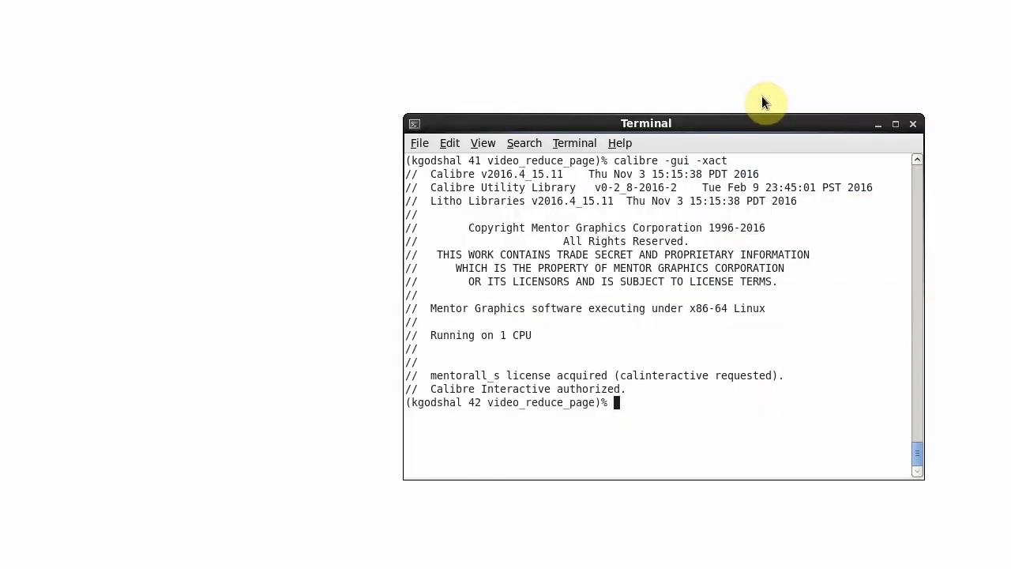
{"action": "type", "text": "ge"}
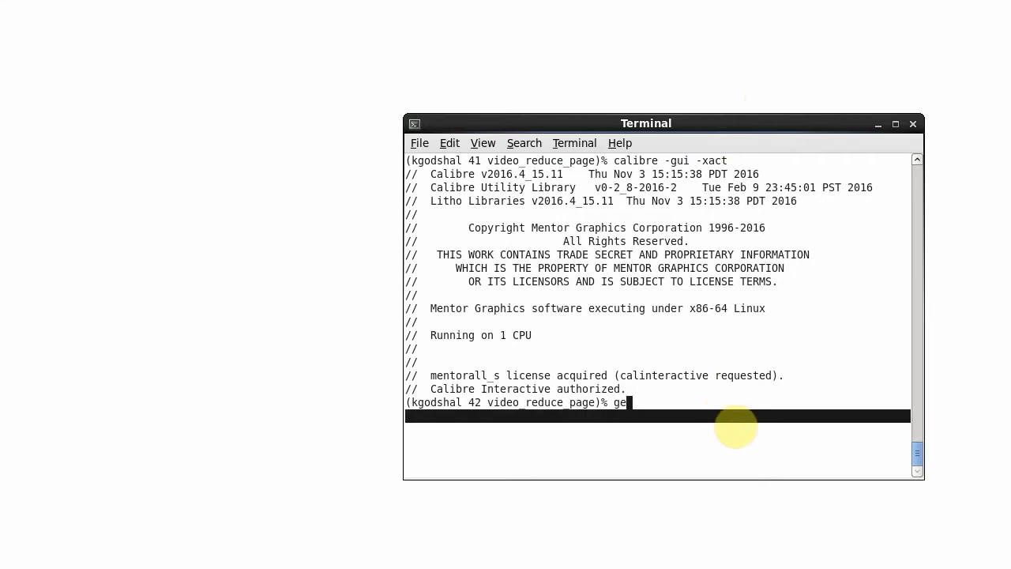
{"action": "type", "text": "dit runset_r"}
{"action": "key", "text": "Tab"}
{"action": "key", "text": "Return"}
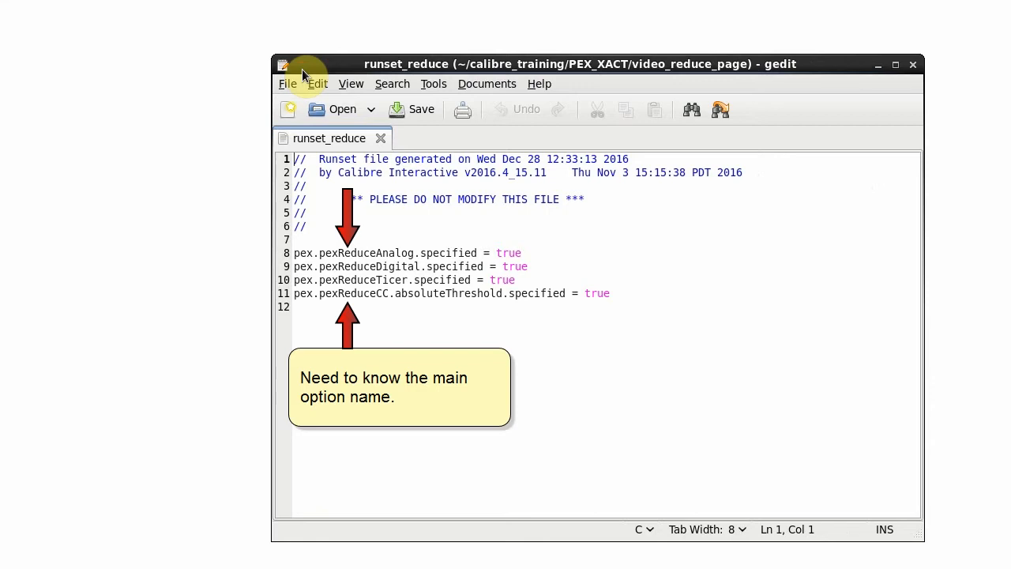
{"action": "left_click", "coordinate": [914, 65]}
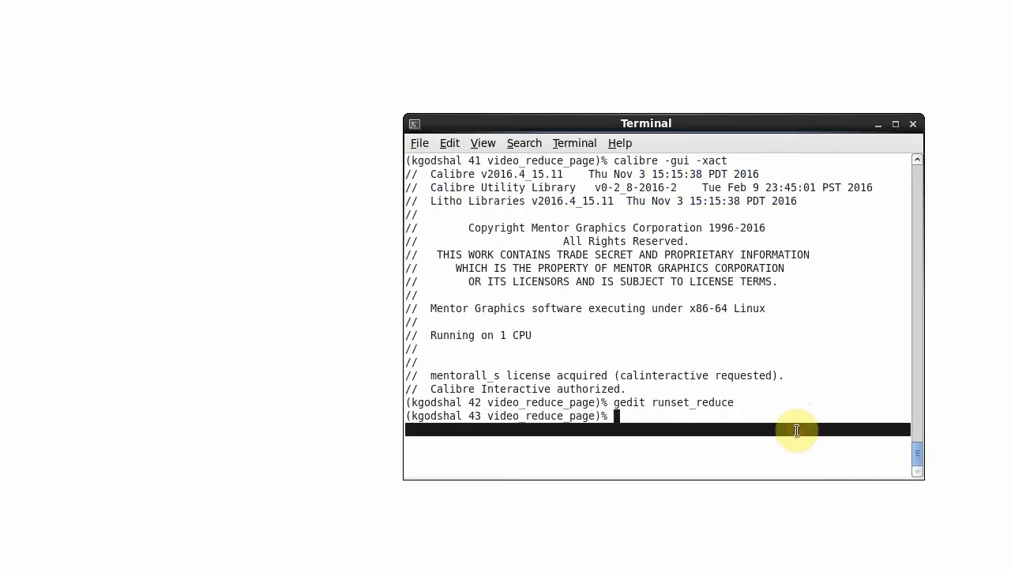
{"action": "type", "text": "gedit r"}
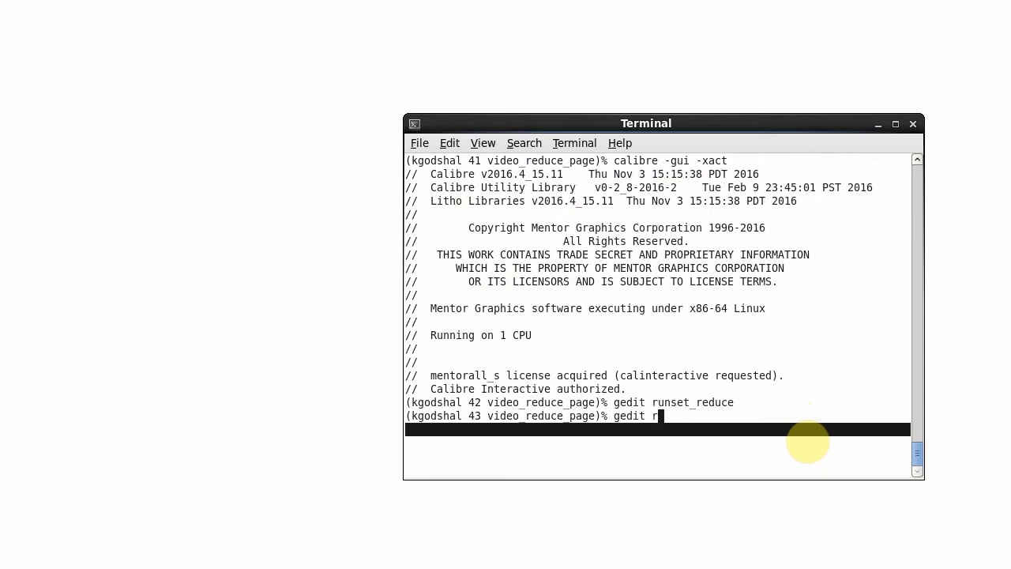
{"action": "type", "text": "ed"}
View reduce_page.config in gedit, defining a Reduction page for the four reduce options, then close it.
{"action": "key", "text": "Tab"}
{"action": "key", "text": "Return"}
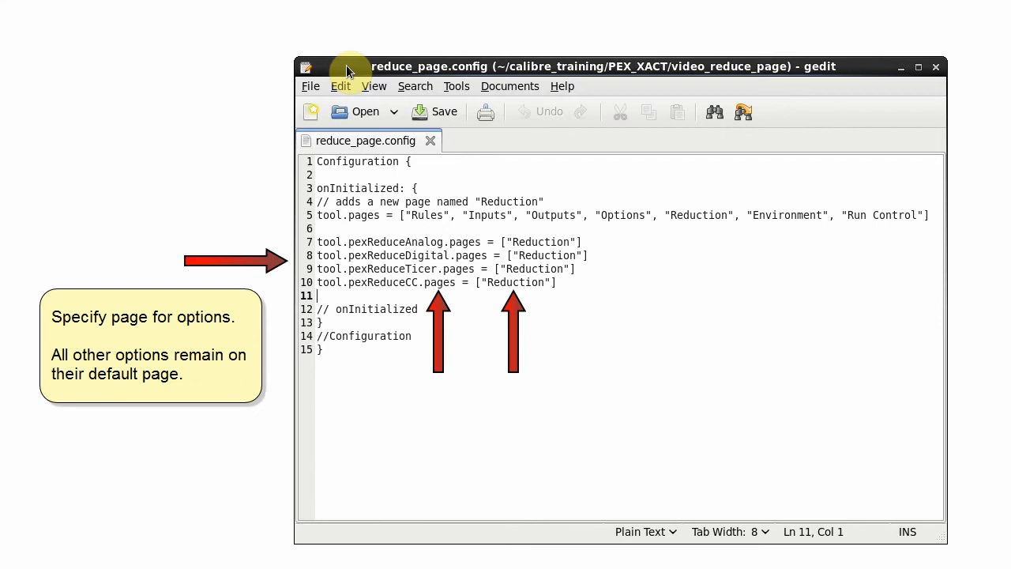
{"action": "left_click", "coordinate": [935, 68]}
{"action": "type", "text": "calib"}
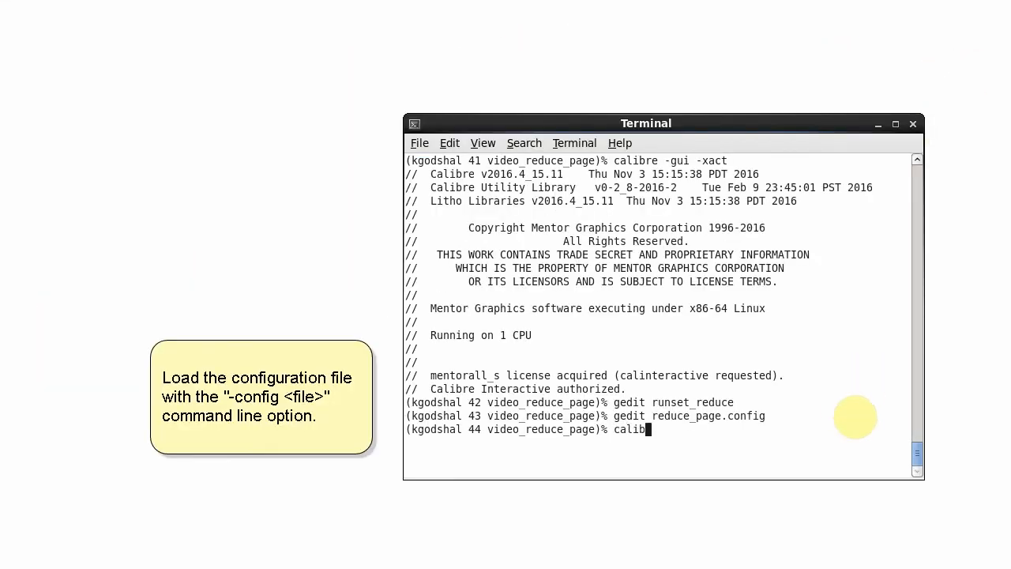
{"action": "type", "text": "re -gui -xact "}
{"action": "type", "text": "-config re"}
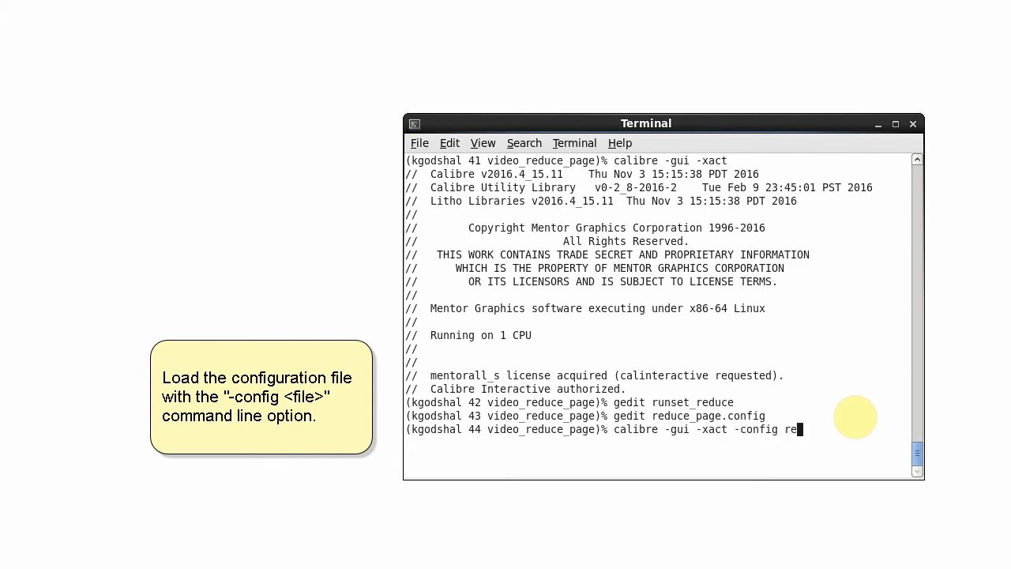
{"action": "type", "text": "d"}
Launch xACT with 'calibre -gui -xact -config reduce_page.config'.
{"action": "key", "text": "Tab"}
{"action": "key", "text": "Return"}
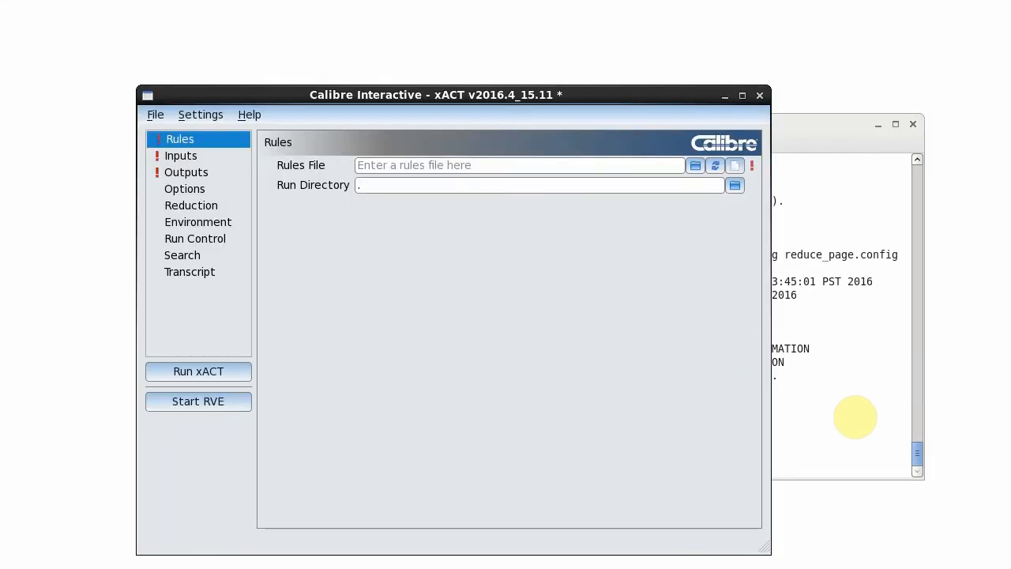
Show the Reduction page and expand its PEX Reduce Digital, Ticer Reduction and CC groups.
{"action": "left_click", "coordinate": [197, 207]}
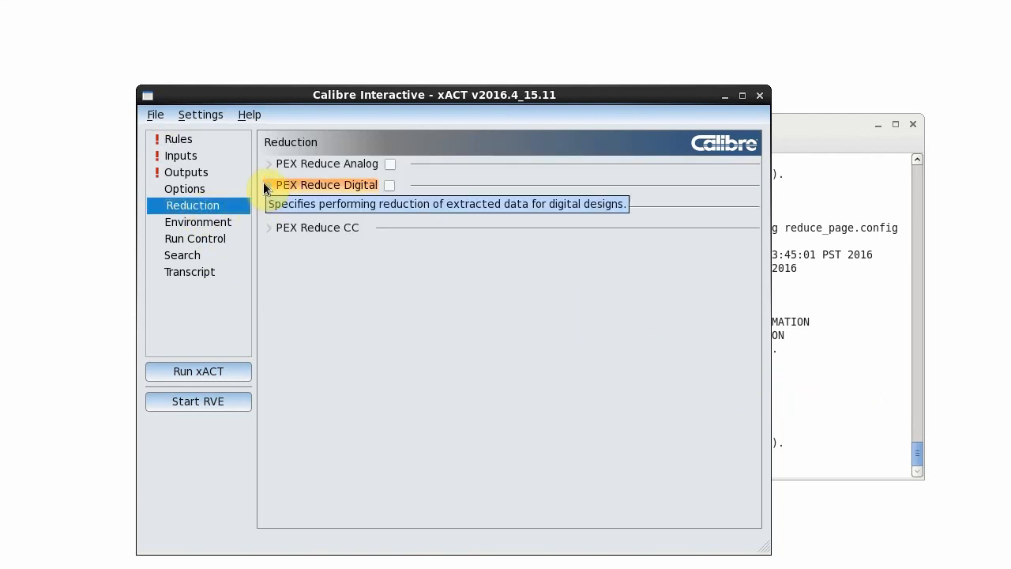
{"action": "left_click", "coordinate": [267, 185]}
{"action": "left_click", "coordinate": [267, 279]}
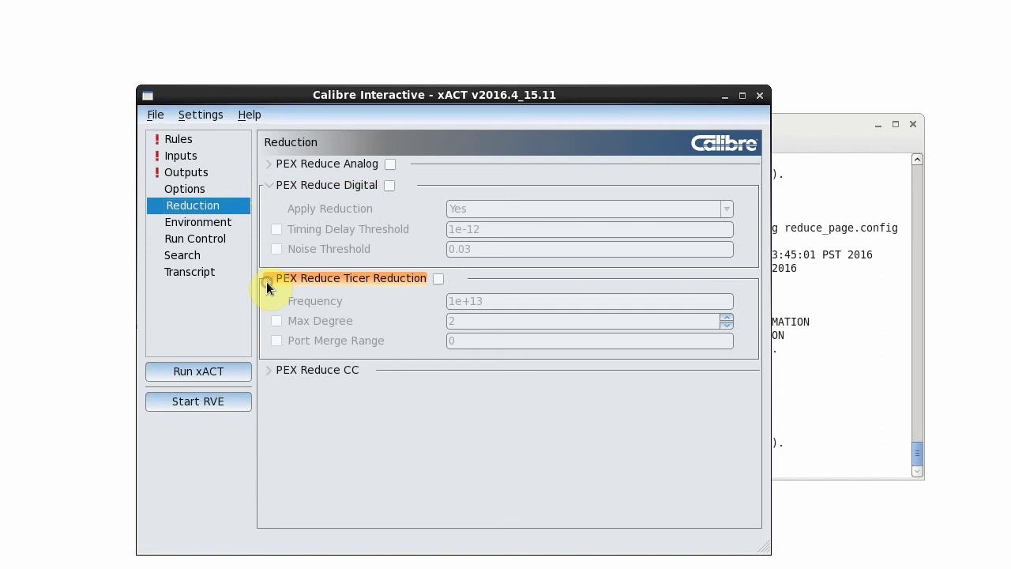
{"action": "left_click", "coordinate": [267, 368]}
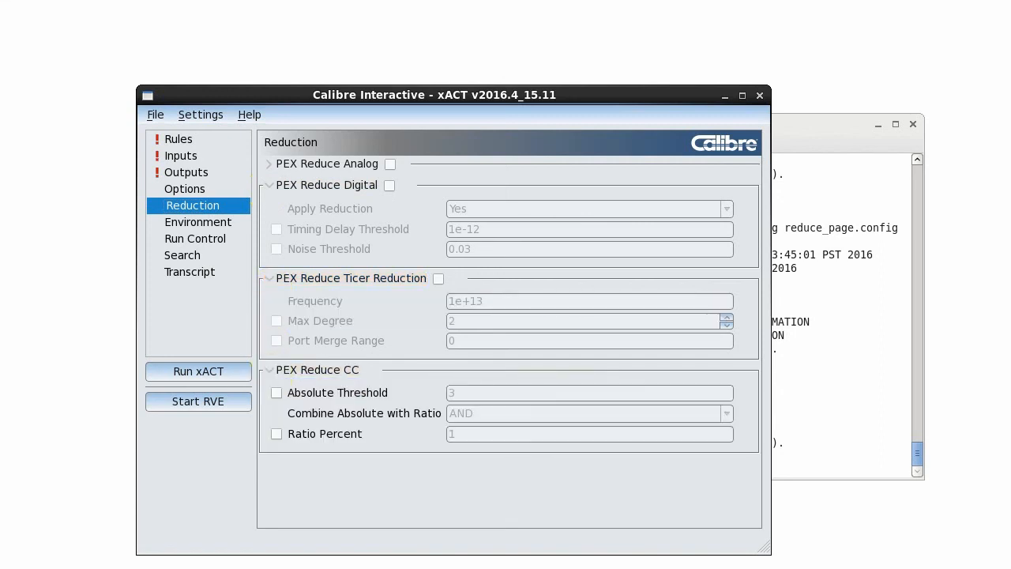